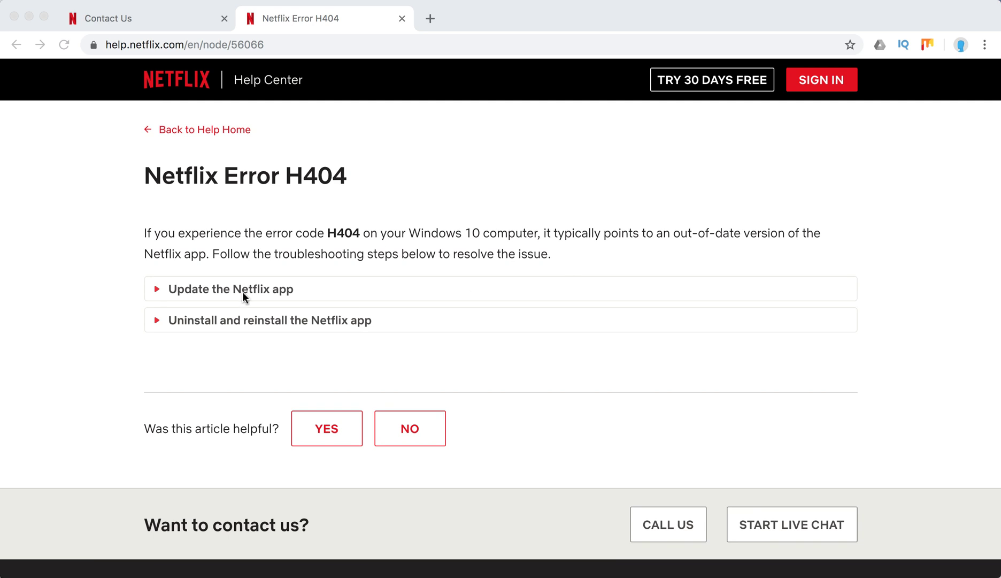
# - Expand 'Update the Netflix app' and 'Uninstall and reinstall the Netflix app' in the H404 article
pyautogui.click(257, 264)
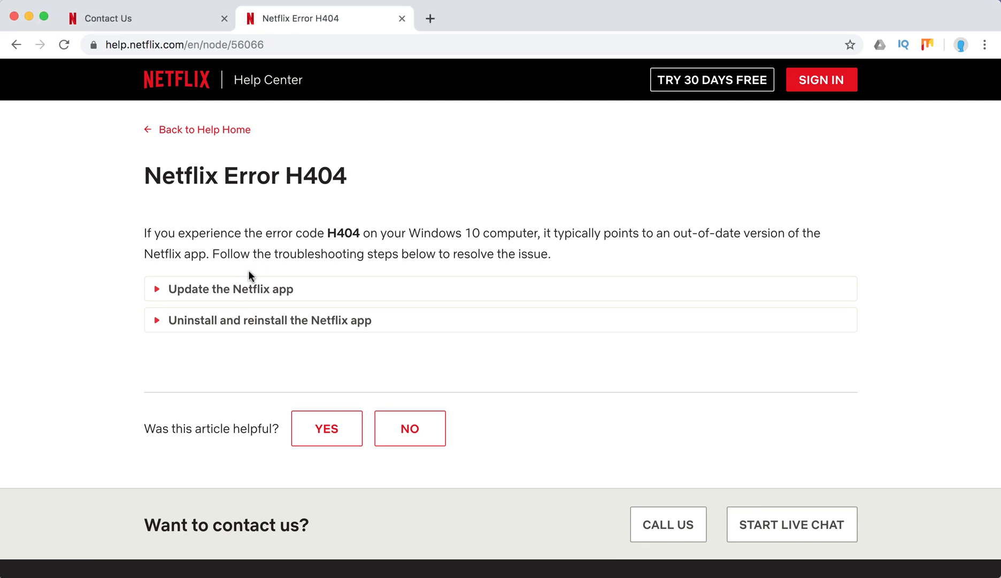
pyautogui.click(218, 295)
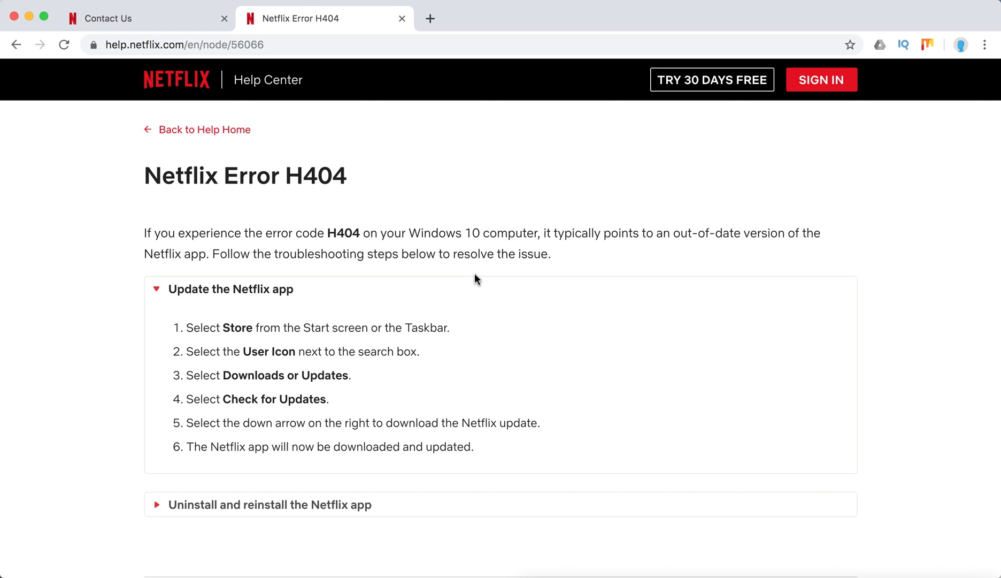
pyautogui.scroll(-2, 472, 286)
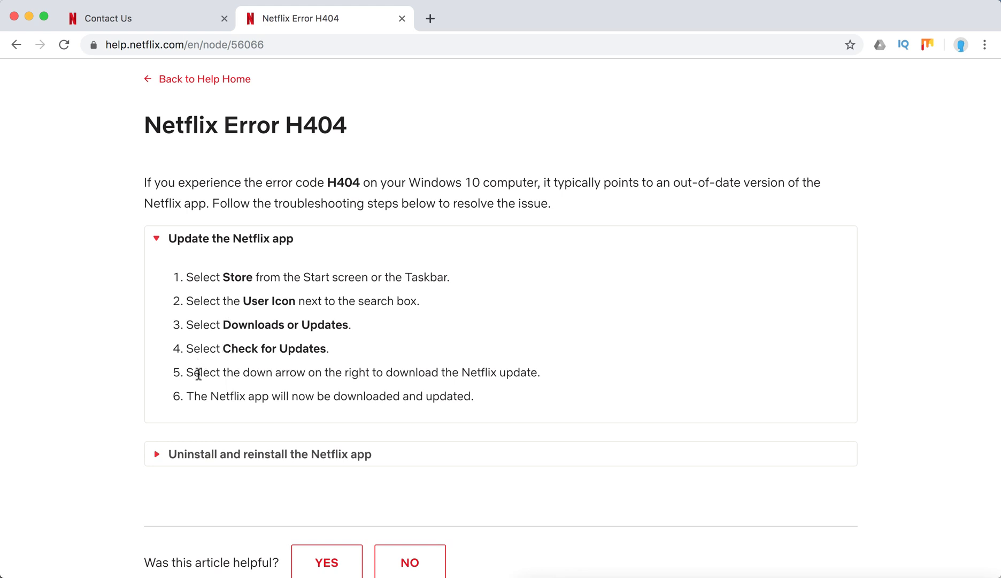
pyautogui.moveTo(200, 373); pyautogui.dragTo(520, 373)
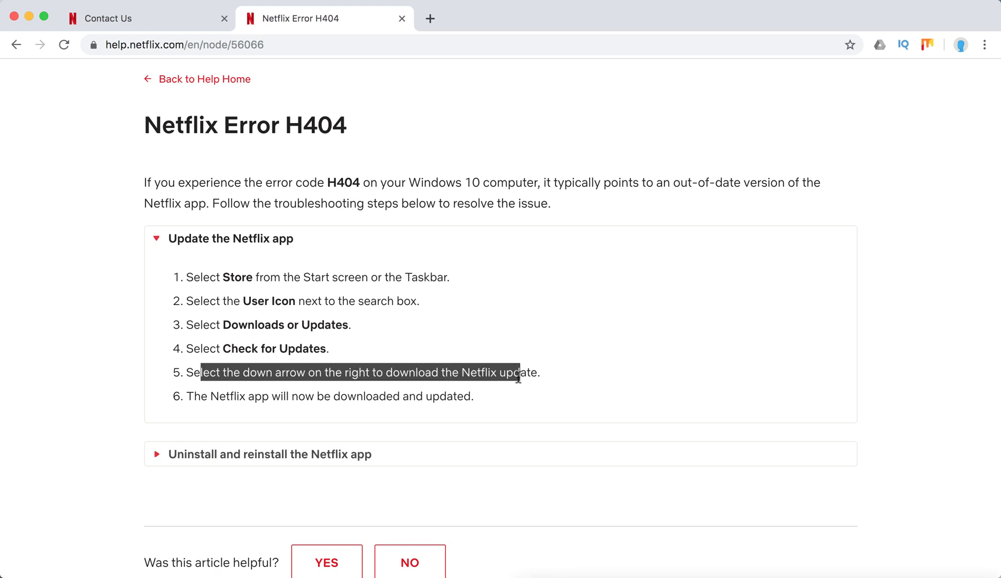
pyautogui.click(417, 397)
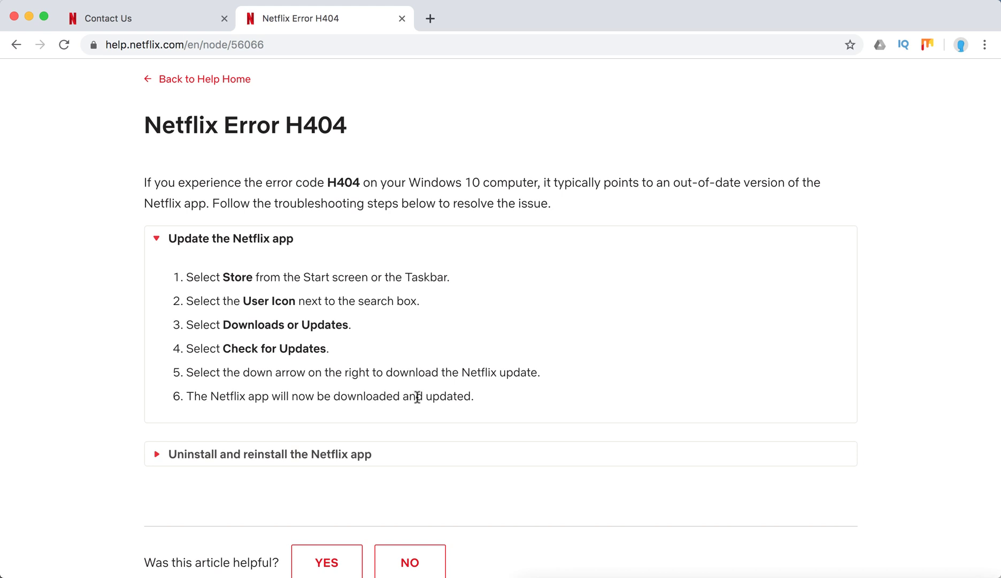
pyautogui.click(300, 459)
pyautogui.scroll(-1, 464, 375)
pyautogui.scroll(-3, 464, 375)
pyautogui.scroll(-2, 464, 374)
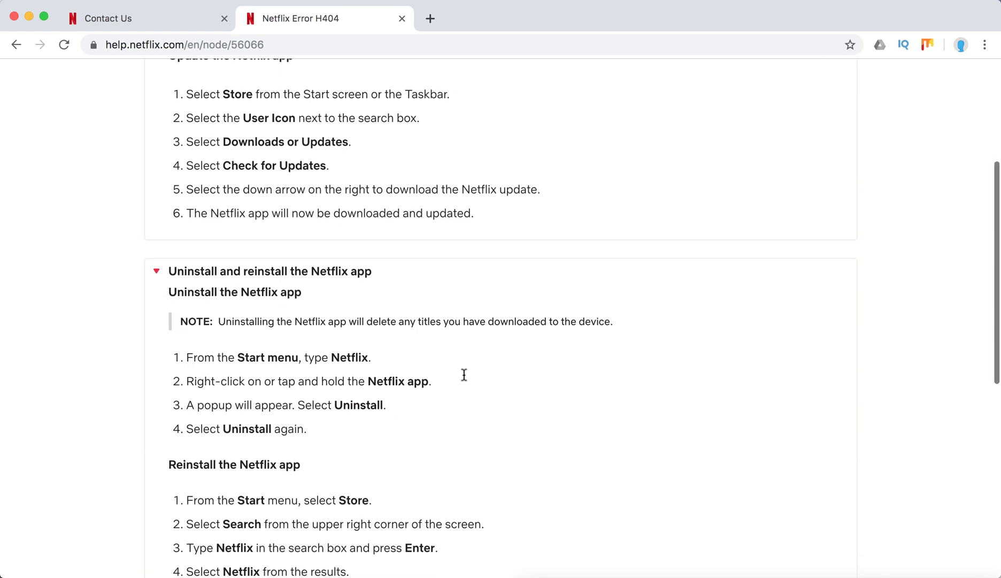
pyautogui.scroll(-1, 464, 374)
pyautogui.scroll(-2, 464, 374)
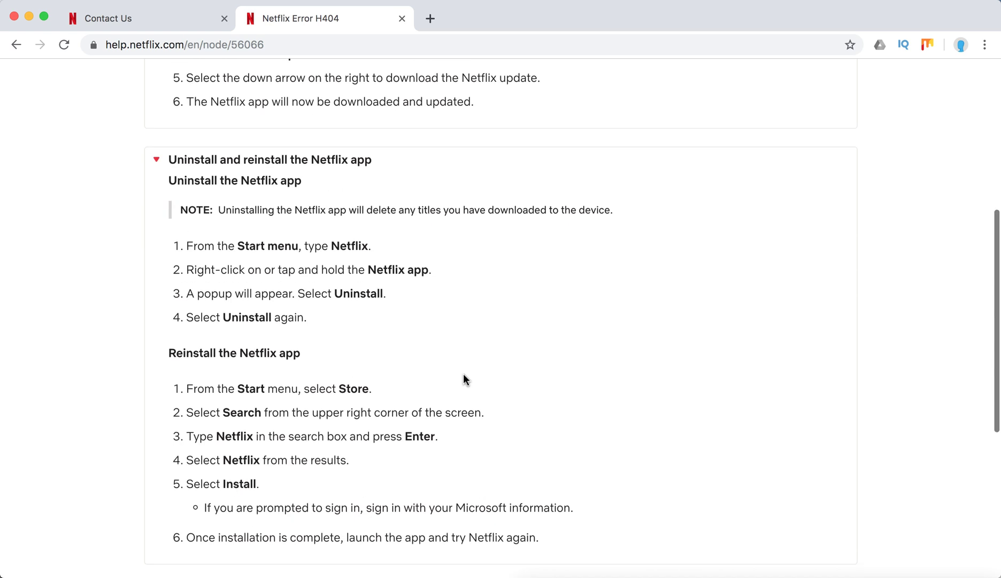
pyautogui.scroll(1, 464, 380)
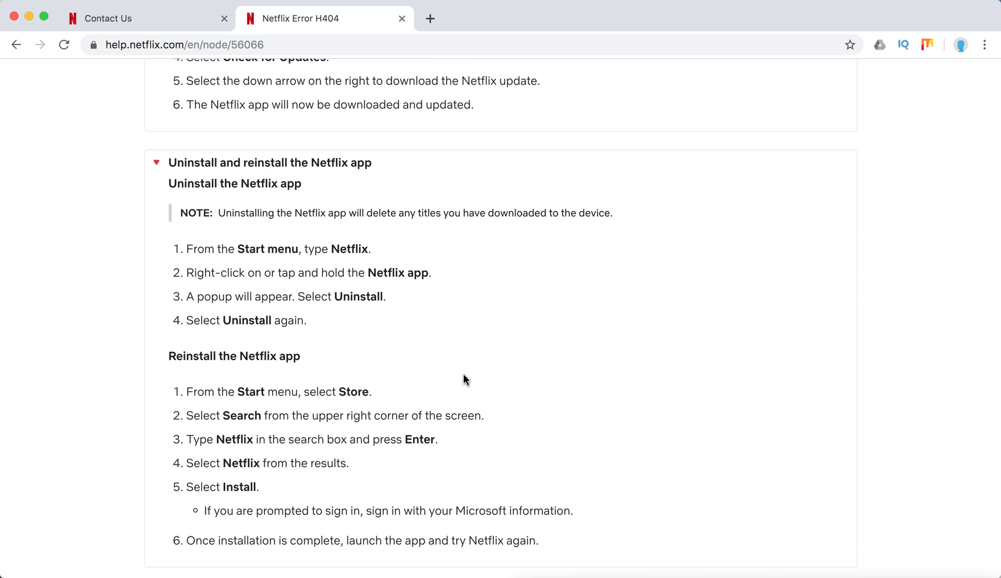
pyautogui.scroll(-2, 464, 380)
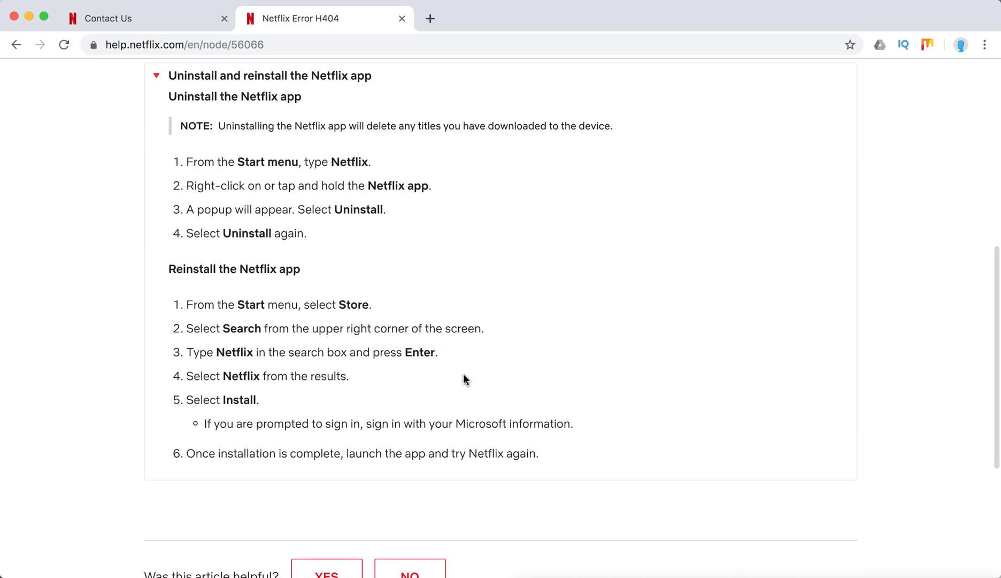
pyautogui.scroll(-2, 464, 380)
pyautogui.scroll(3, 464, 380)
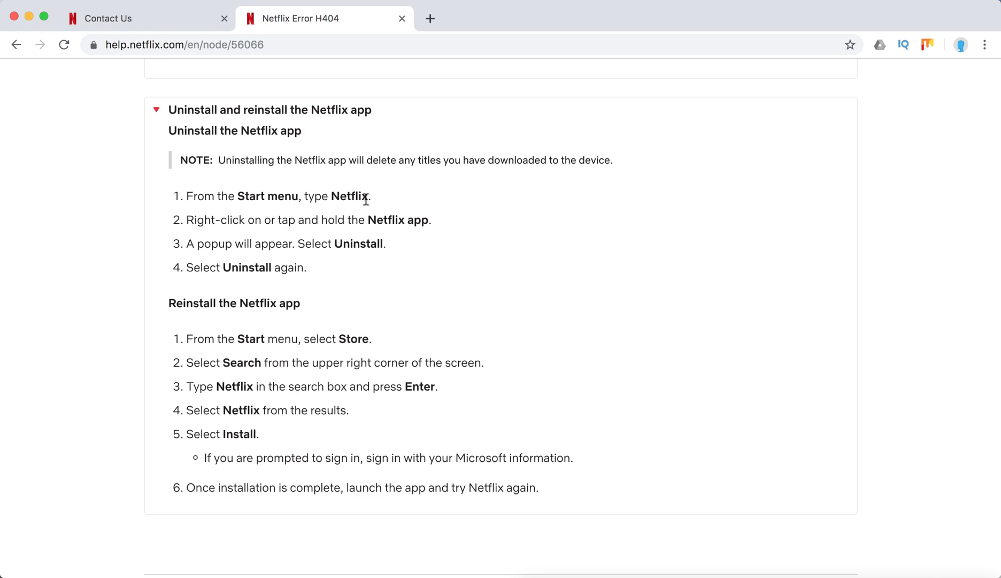
pyautogui.scroll(-5, 516, 413)
pyautogui.scroll(-2, 516, 413)
pyautogui.scroll(-1, 516, 413)
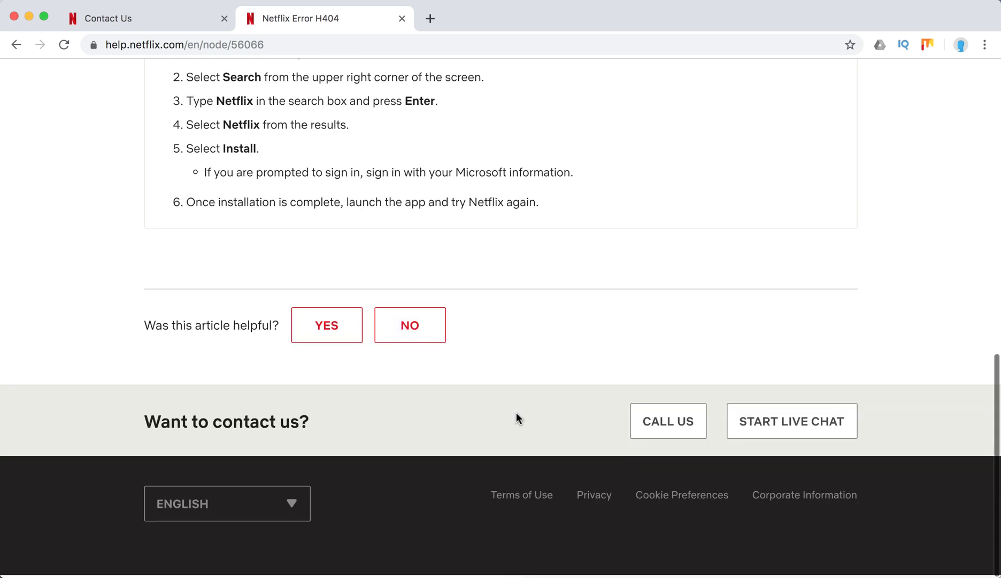
pyautogui.scroll(15, 516, 414)
pyautogui.scroll(2, 516, 418)
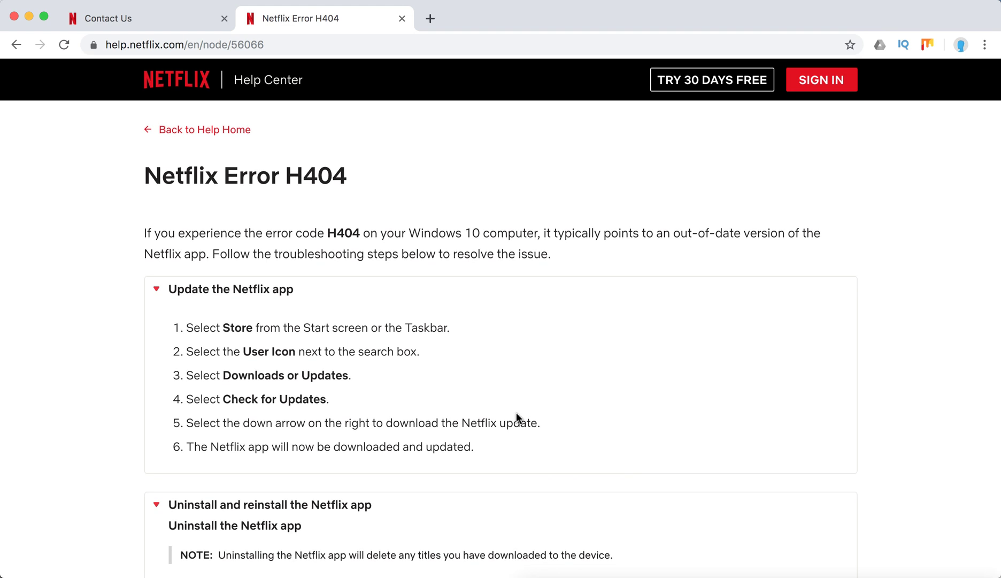
# - Switch to the Contact Customer Service page in the other browser tab
pyautogui.click(122, 25)
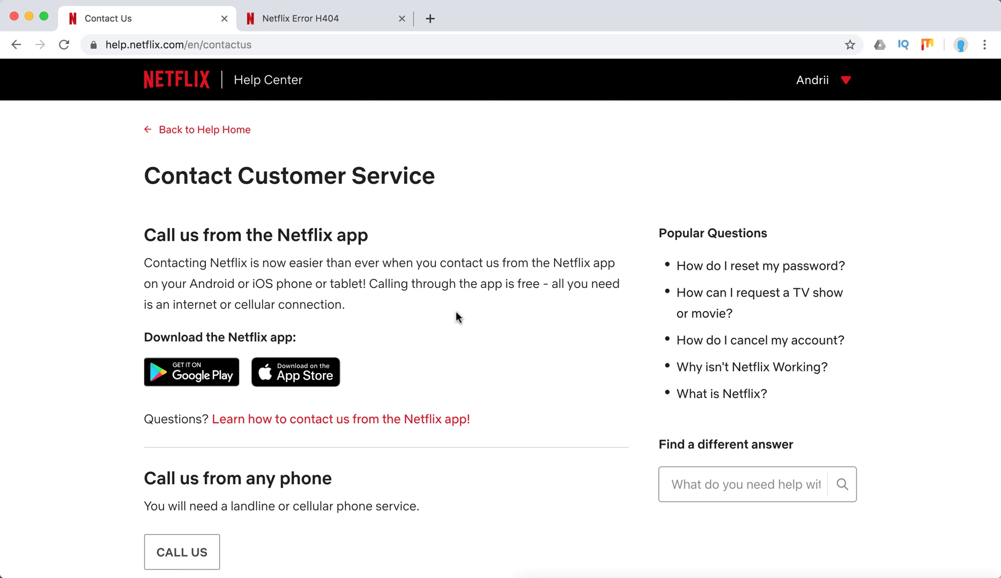
pyautogui.scroll(-2, 458, 316)
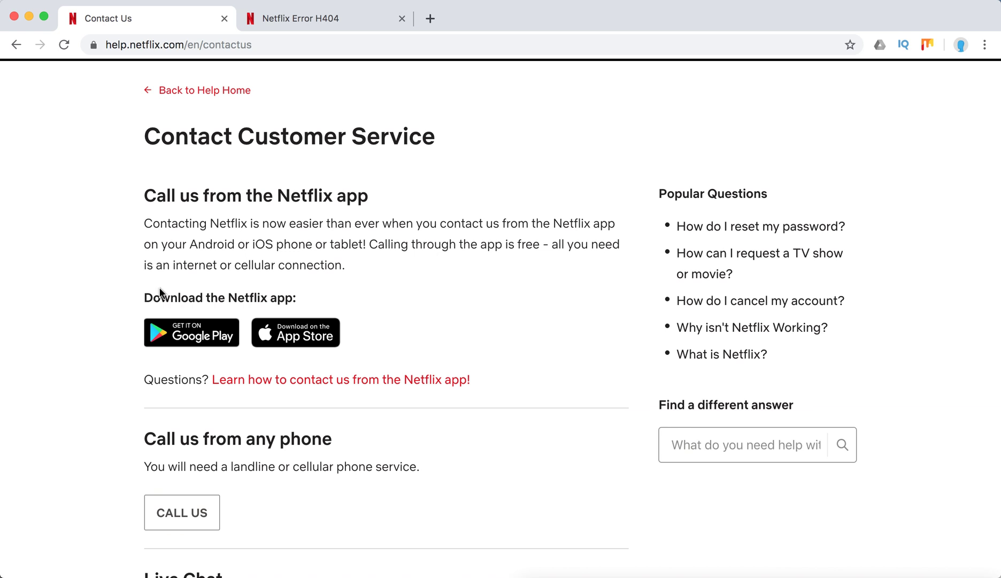
pyautogui.scroll(-6, 160, 292)
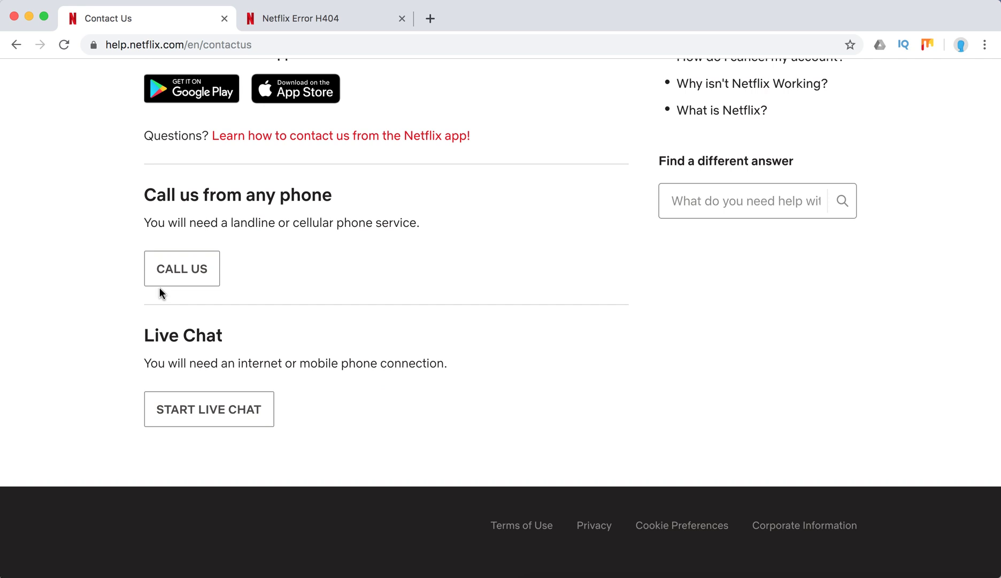
pyautogui.scroll(5, 159, 287)
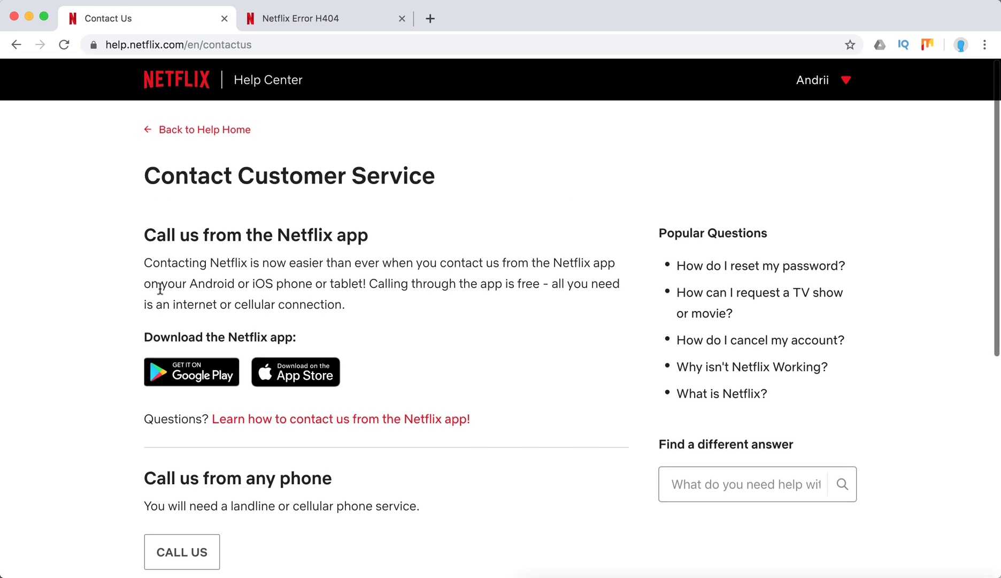
# - Return to the Netflix Error H404 article after reviewing call and live chat options
pyautogui.click(292, 22)
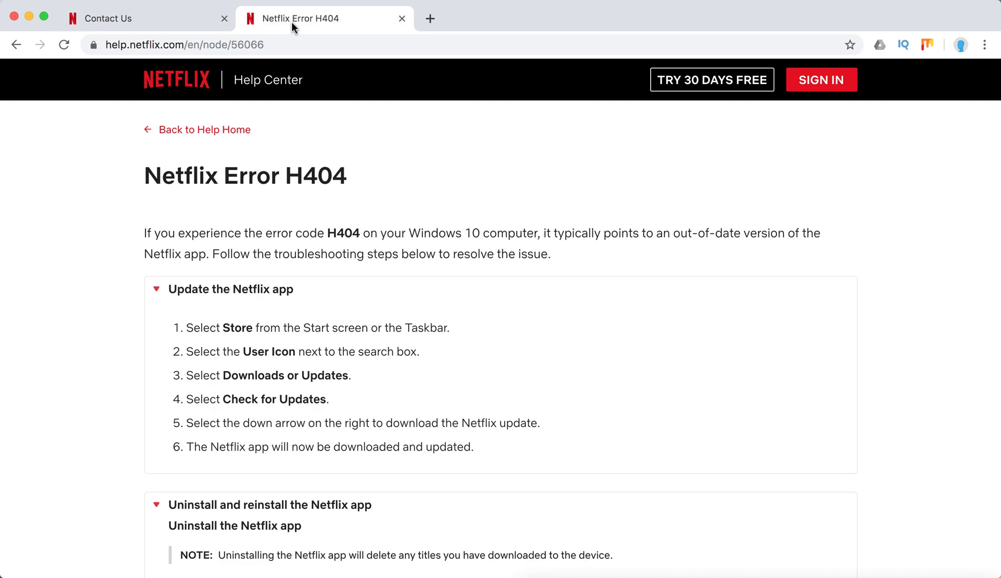